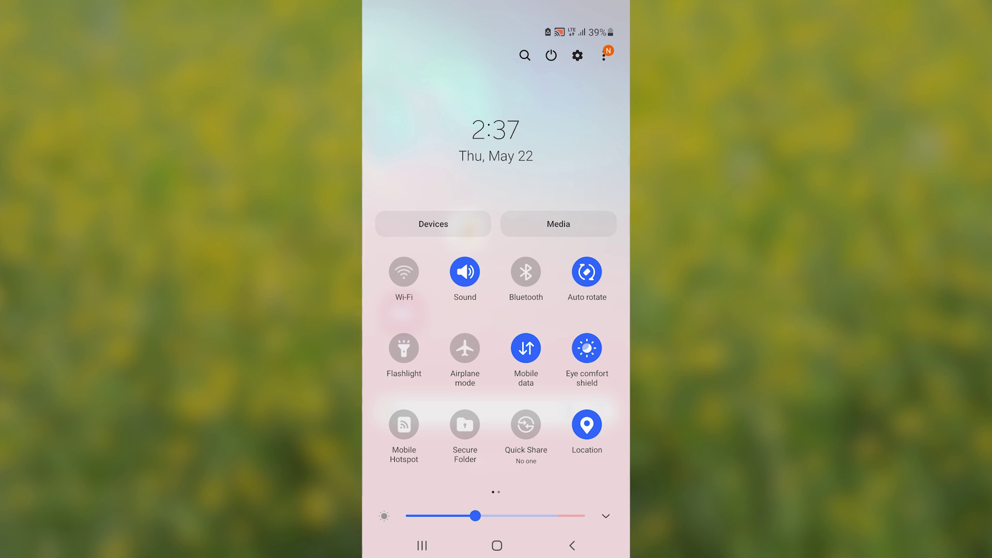
Toggle airplane mode on and back off, then switch mobile data off.
left_click(465, 348)
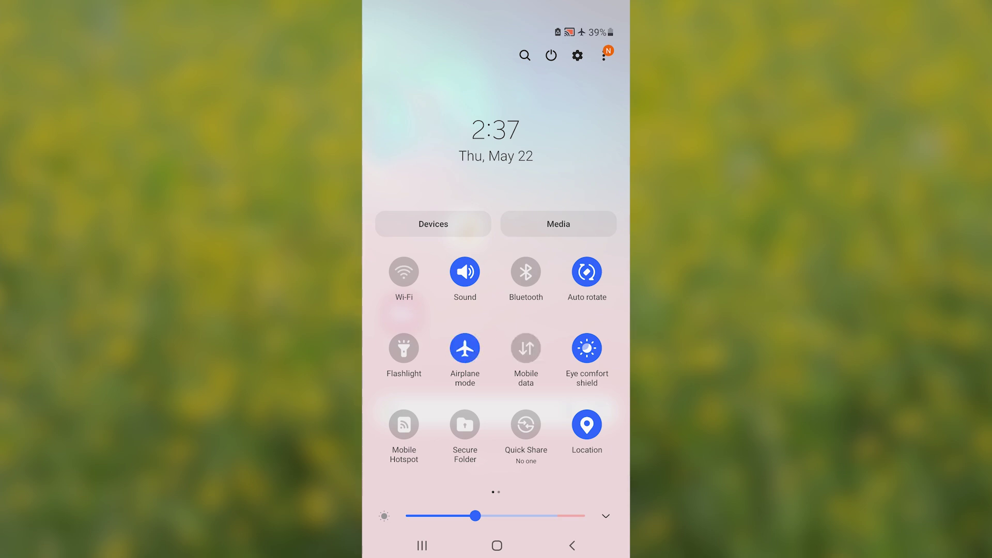
left_click(465, 347)
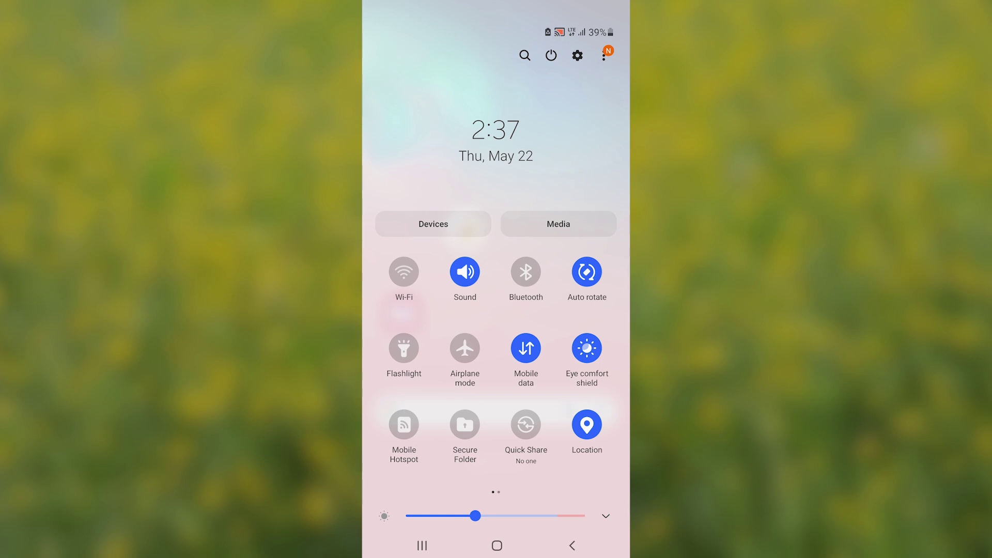
left_click(527, 348)
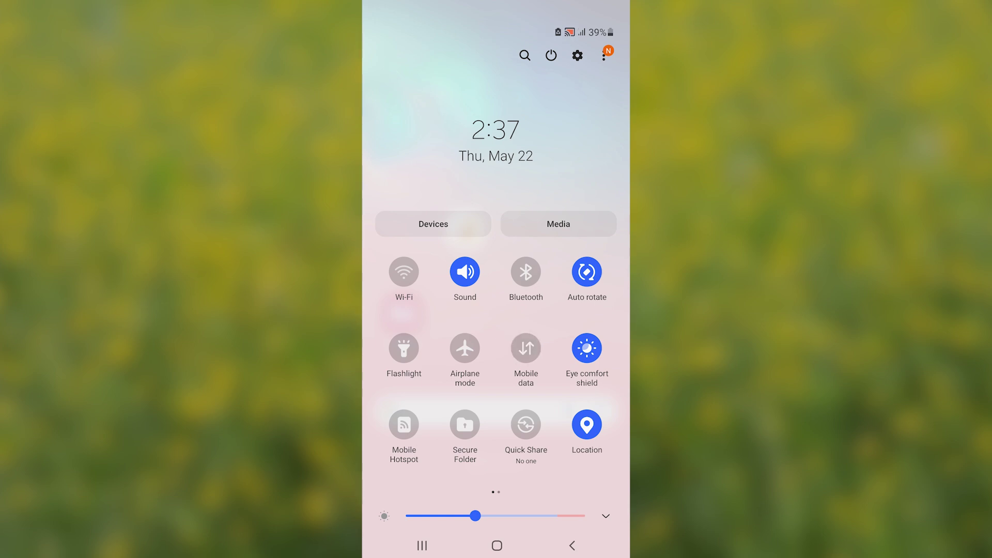
Check that Connections > Mobile networks > Network operators uses automatic selection.
left_click(578, 55)
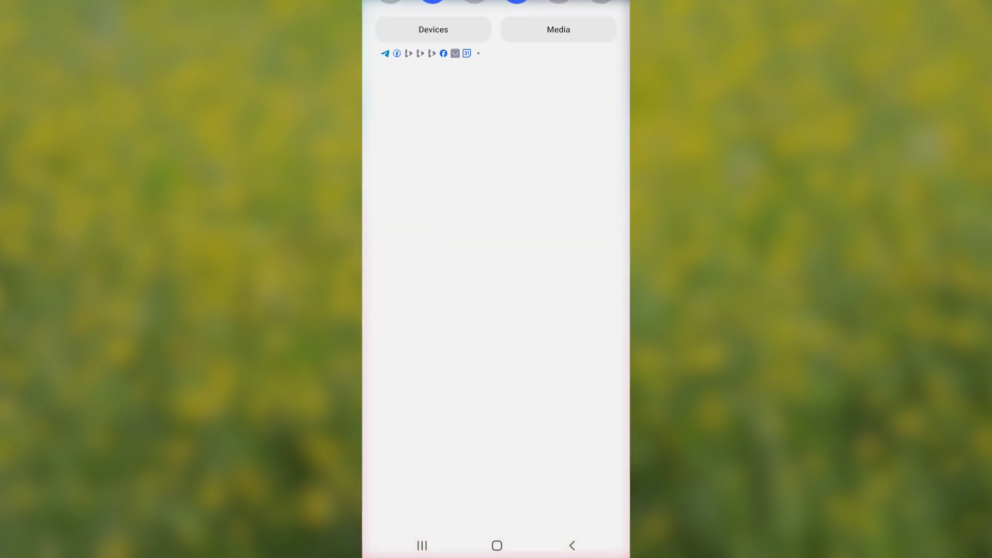
scroll(496, 311, "down", 2)
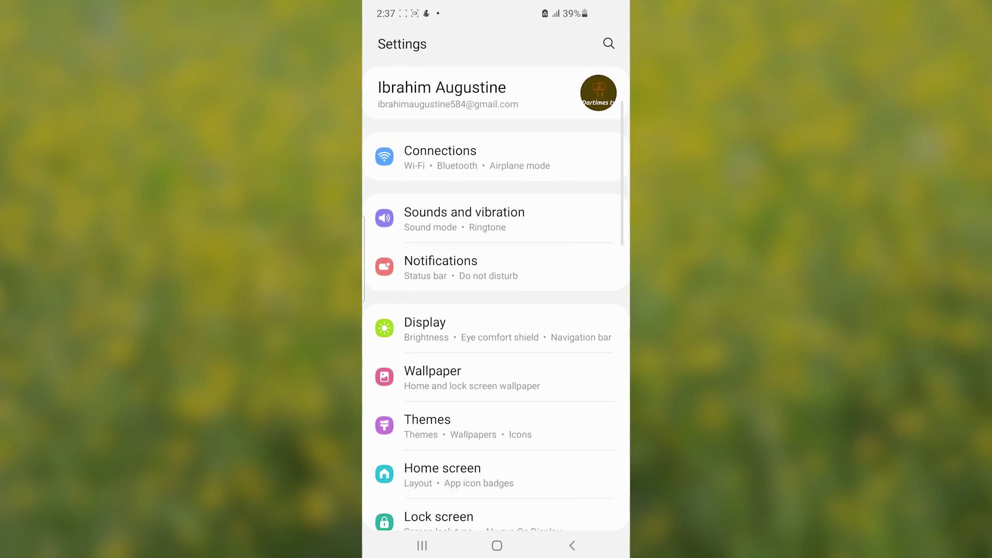
left_click(440, 149)
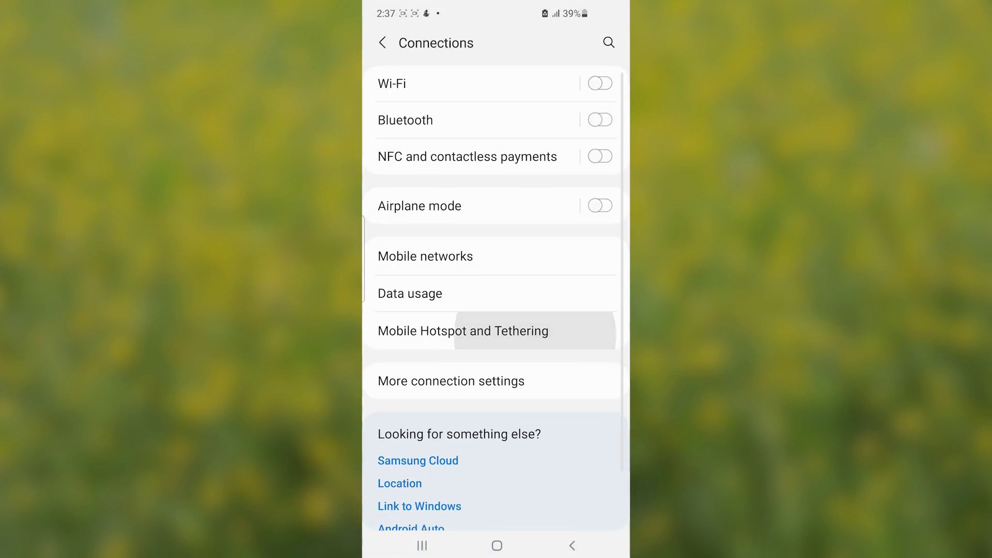
left_click(425, 261)
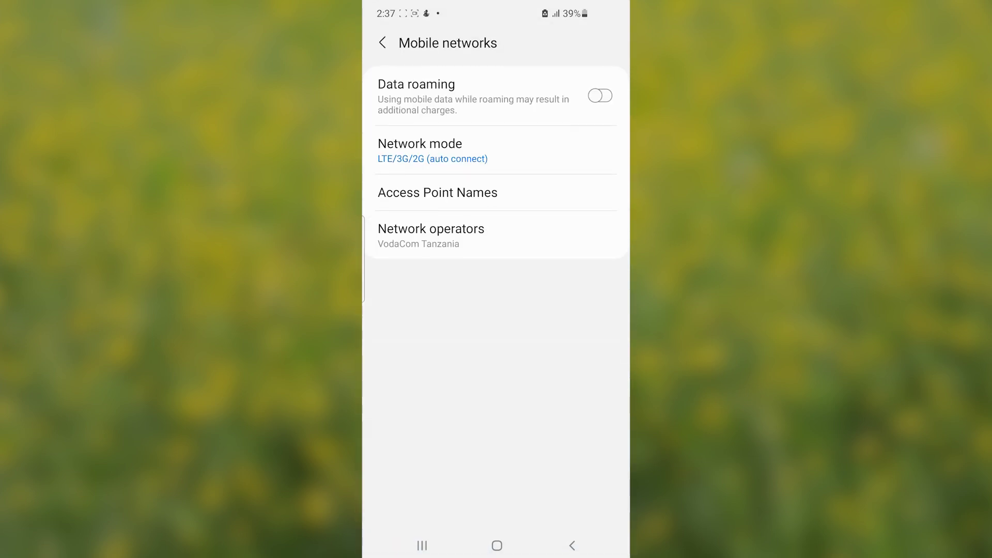
left_click(431, 235)
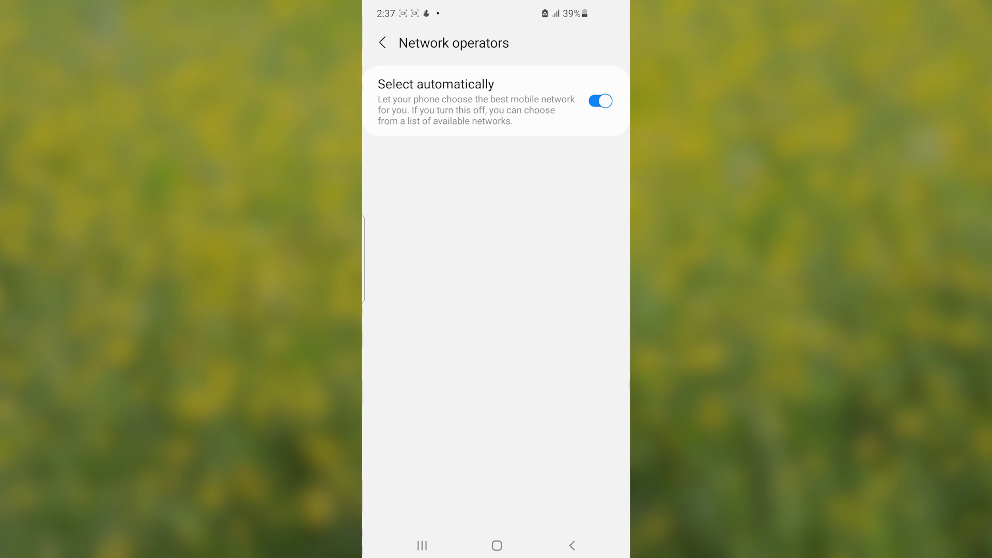
left_click(382, 42)
Keep network mode on LTE/3G/2G auto and start a new entry under Access Point Names.
left_click(434, 150)
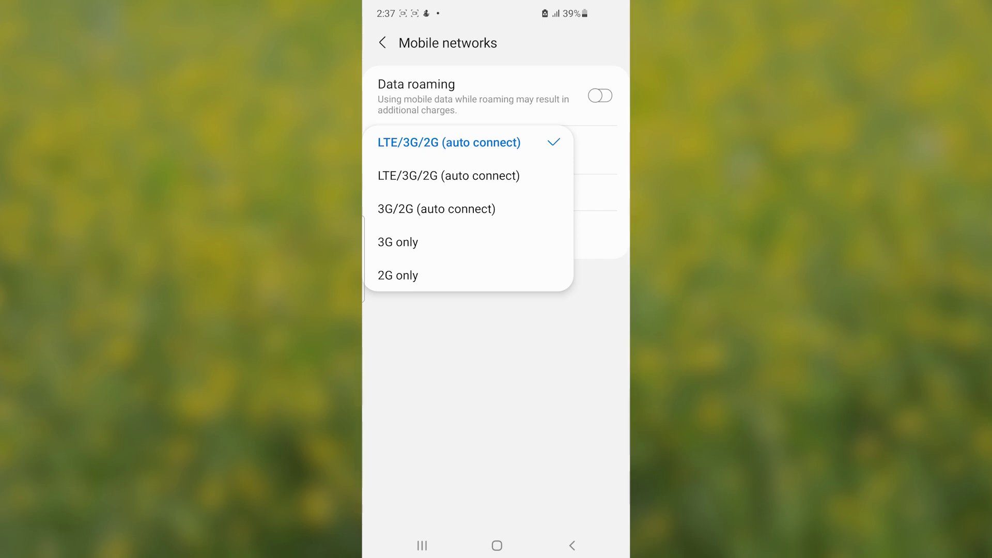
left_click(450, 142)
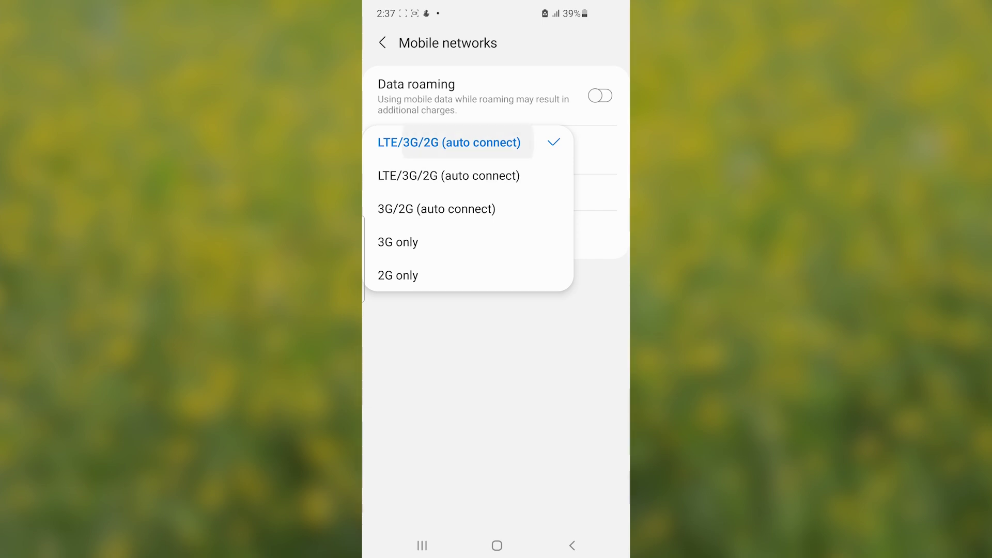
left_click(437, 192)
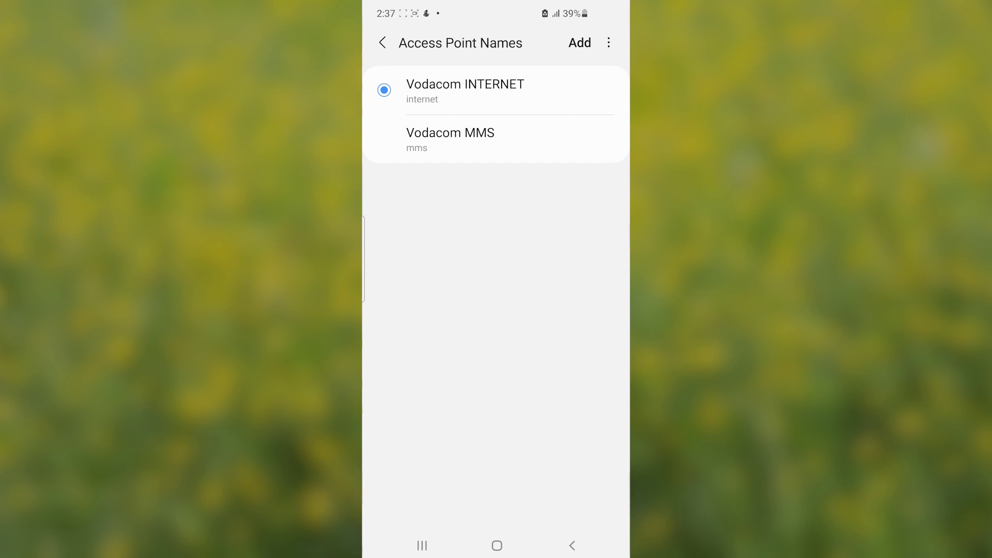
left_click(580, 42)
Create and save the 'JIO internet' access point with APN 'internet'.
left_click(496, 91)
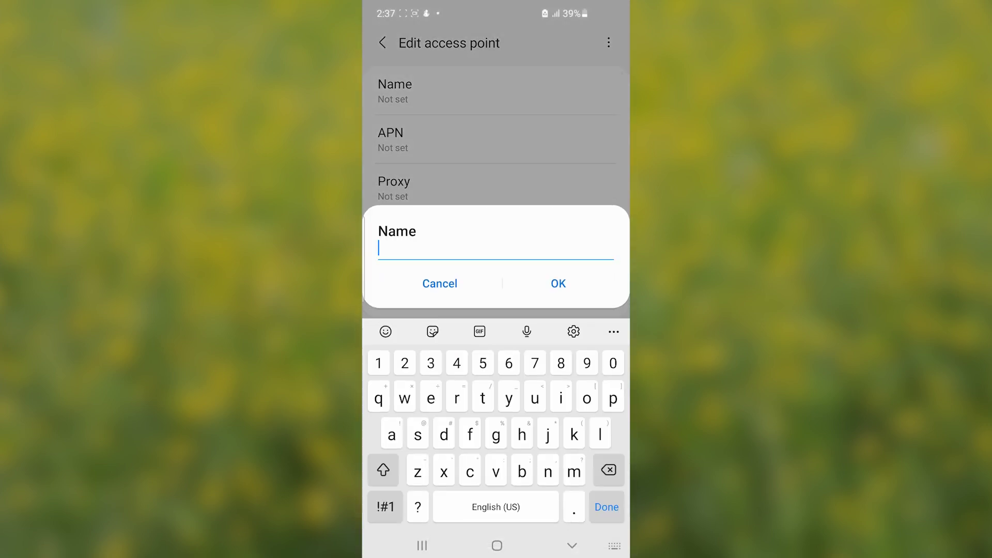
type("JI")
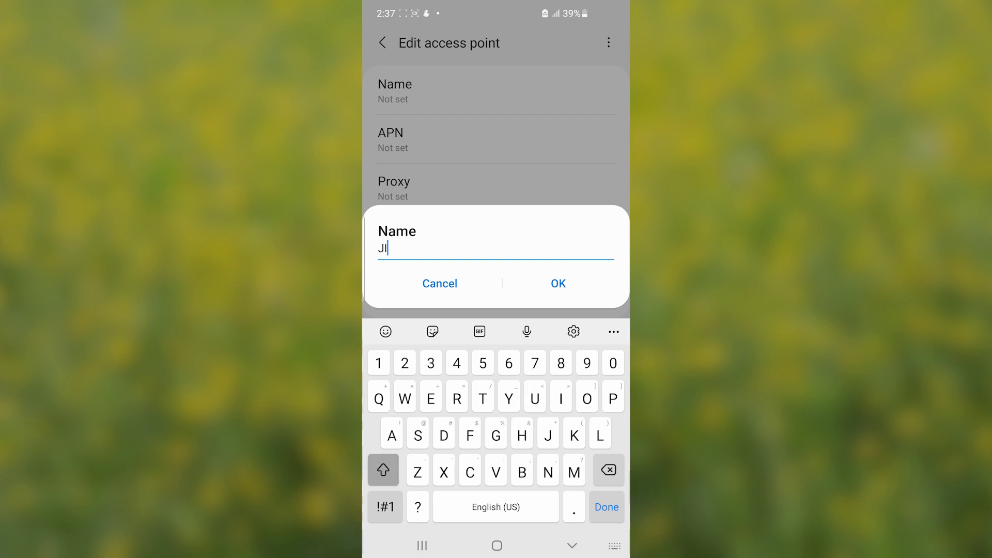
type("O in")
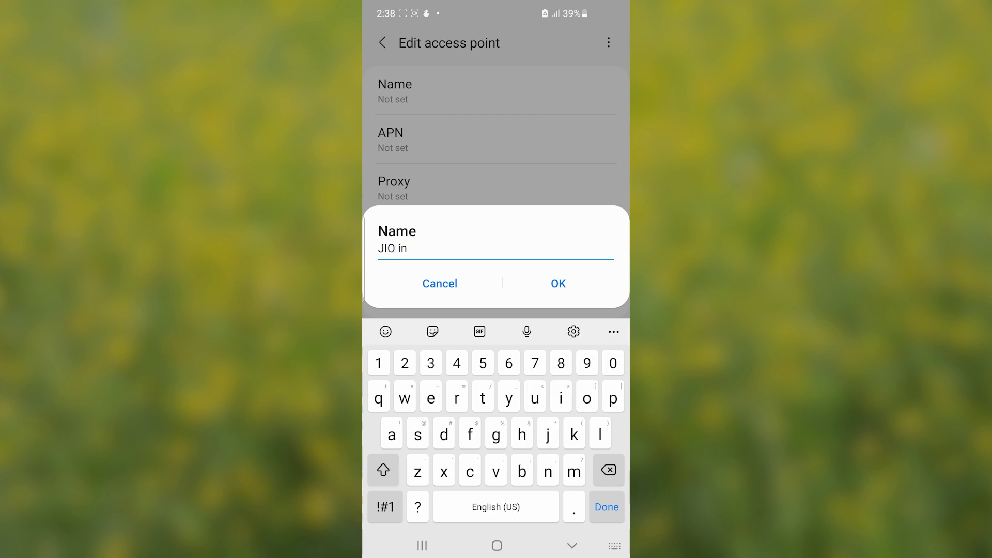
type("ternet")
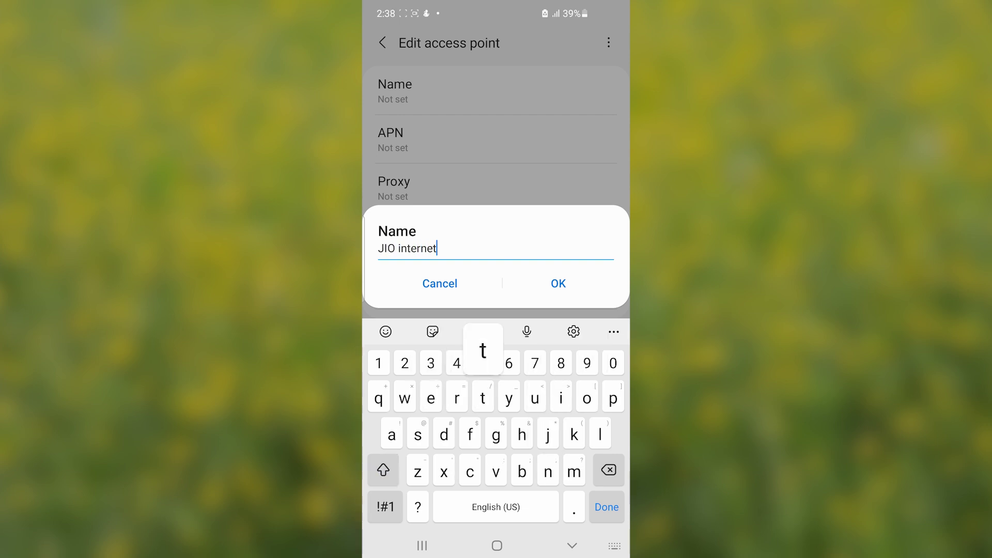
left_click(557, 283)
left_click(551, 139)
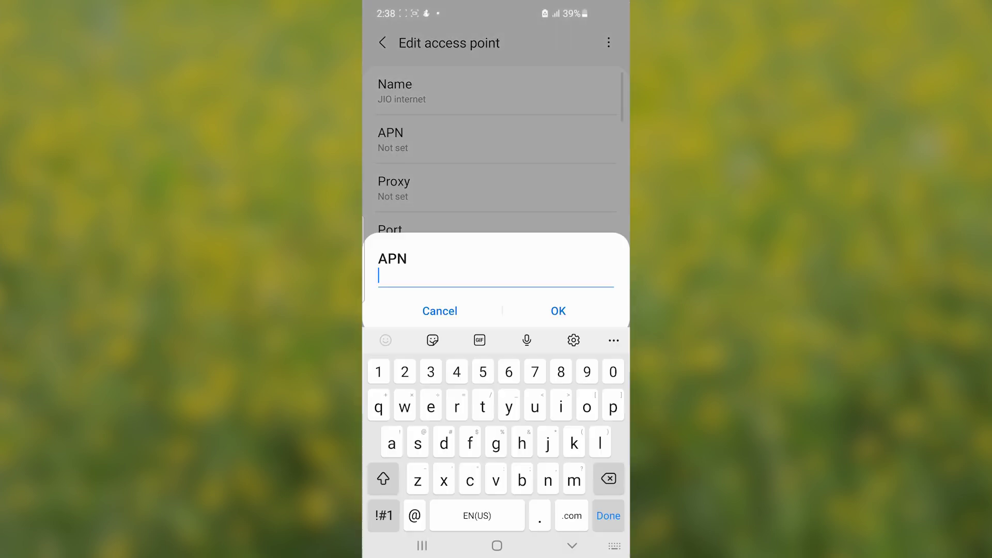
type("int")
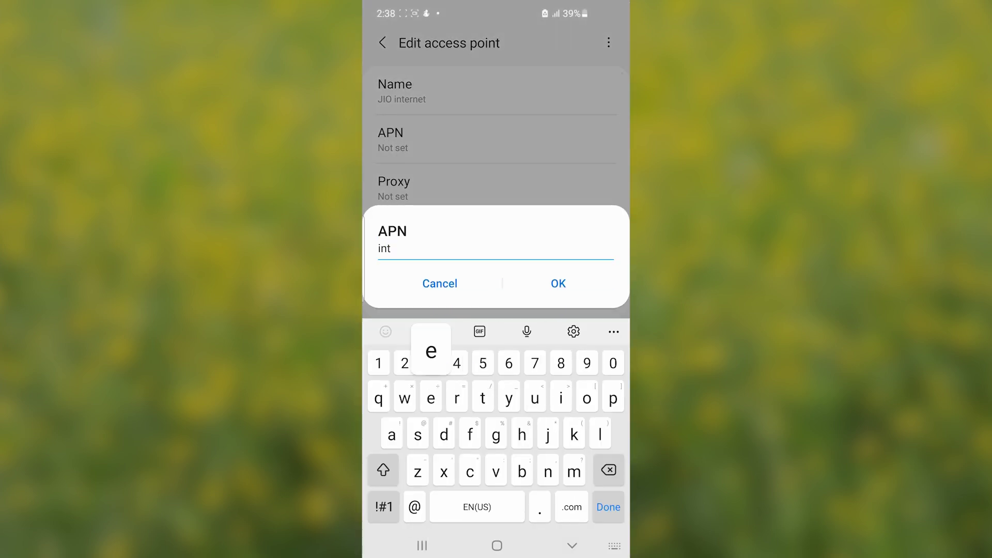
type("ernet")
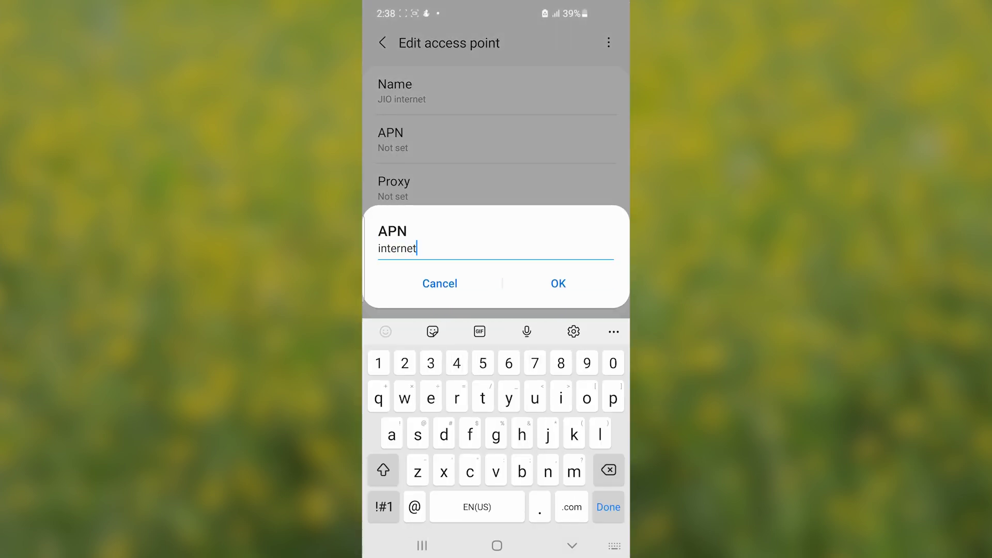
left_click(558, 283)
left_click(403, 91)
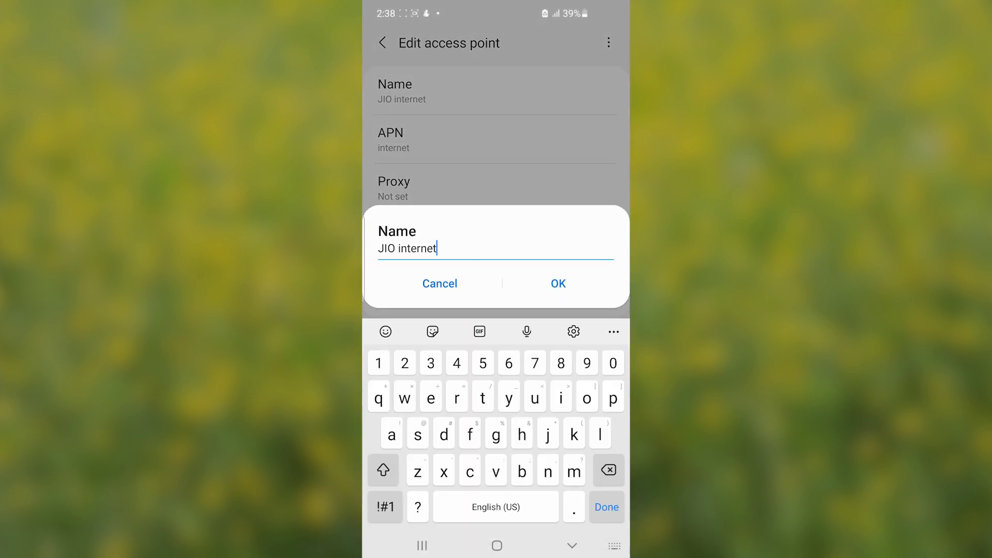
left_click(558, 283)
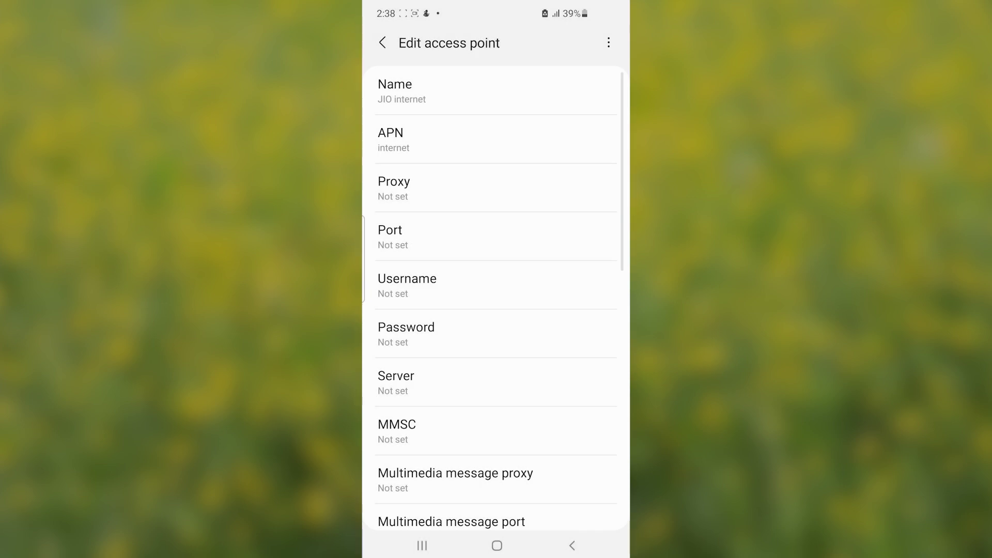
left_click(382, 43)
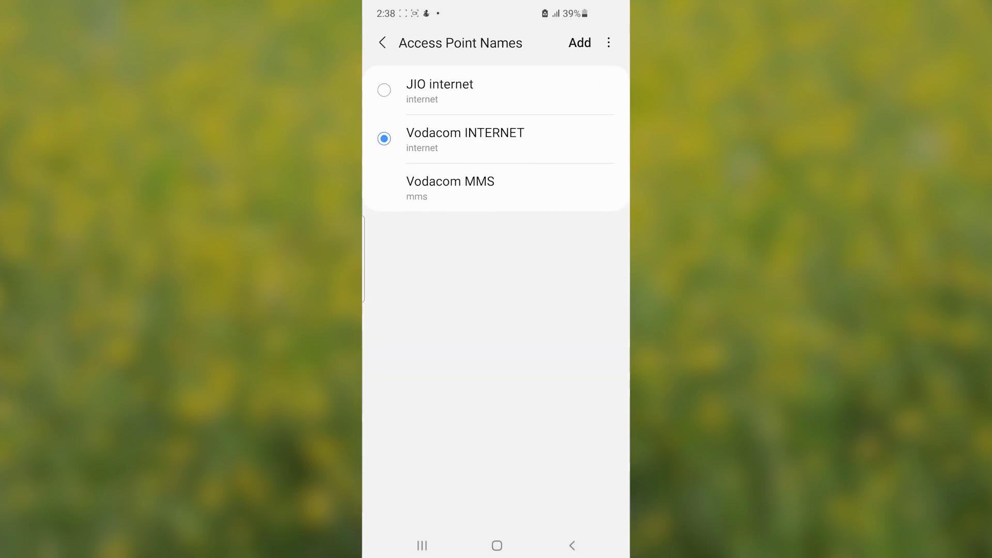
Make JIO internet the active access point and pull down Quick Settings.
left_click(383, 90)
left_click(384, 138)
left_click_drag(496, 5, 496, 349)
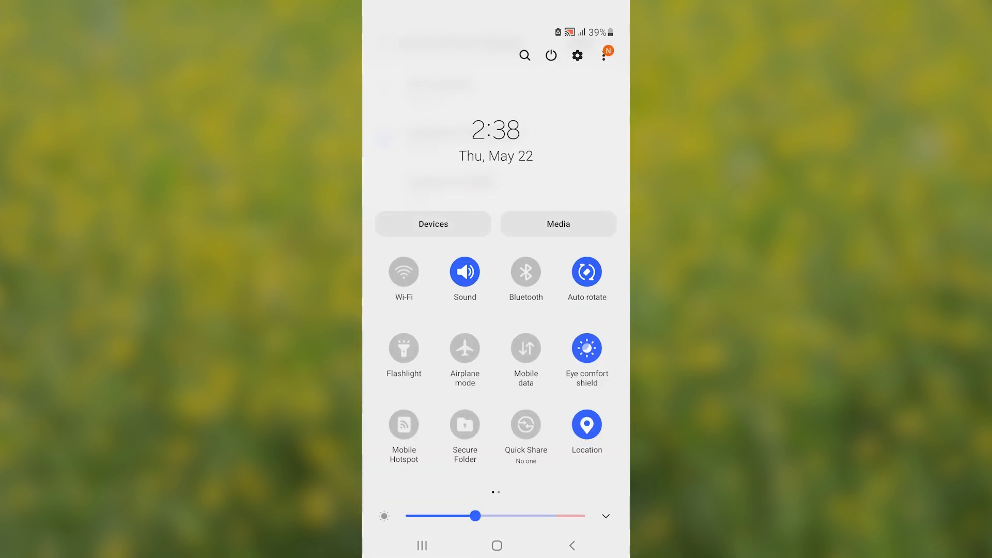
Switch the Mobile data tile back on.
left_click(526, 348)
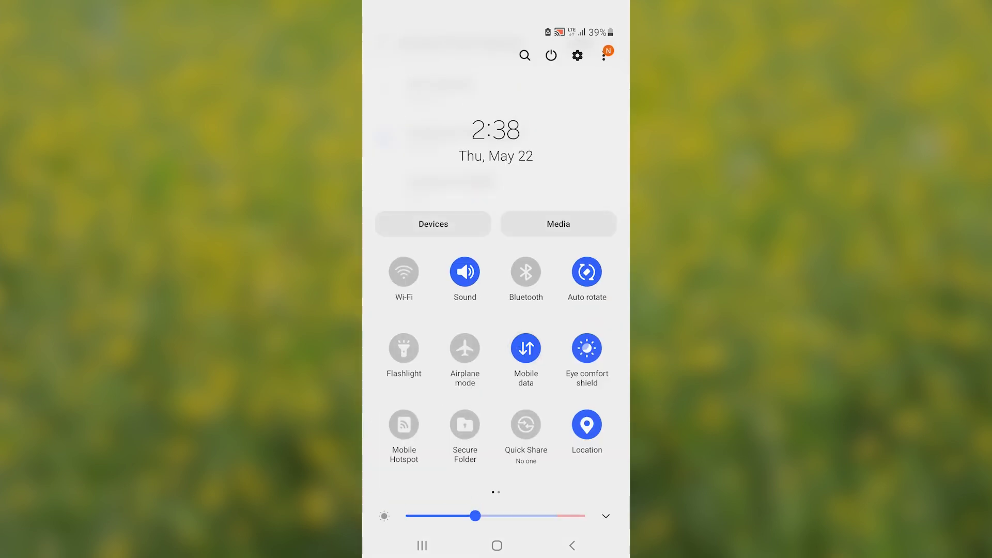